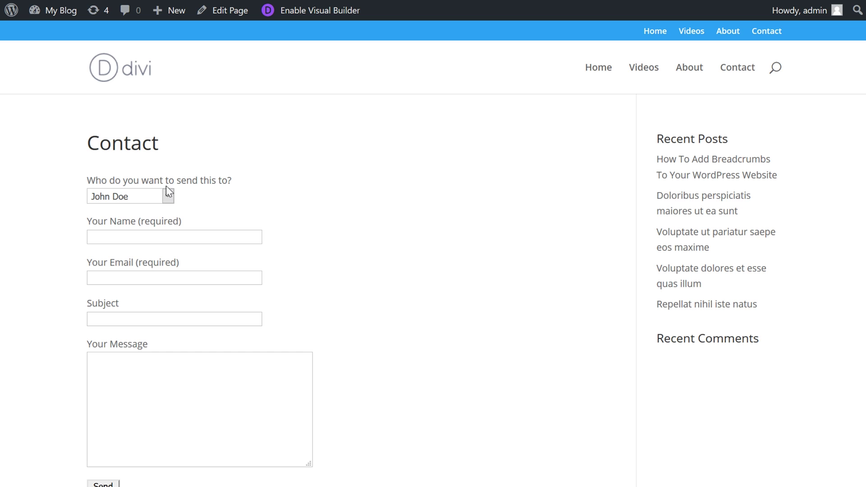
# Review the form's recipient choices, keeping the first recipient, and highlight recipient names and addresses in the template
pyautogui.click(163, 193)
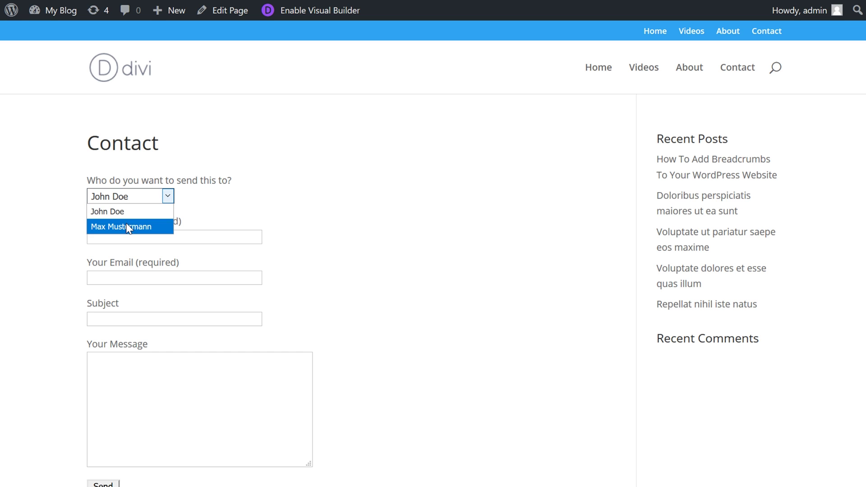
pyautogui.click(131, 212)
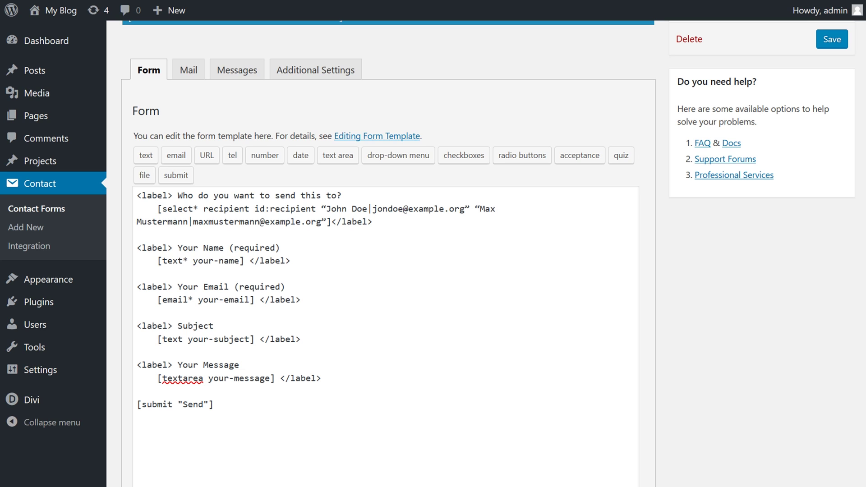
pyautogui.moveTo(465, 209); pyautogui.dragTo(377, 209)
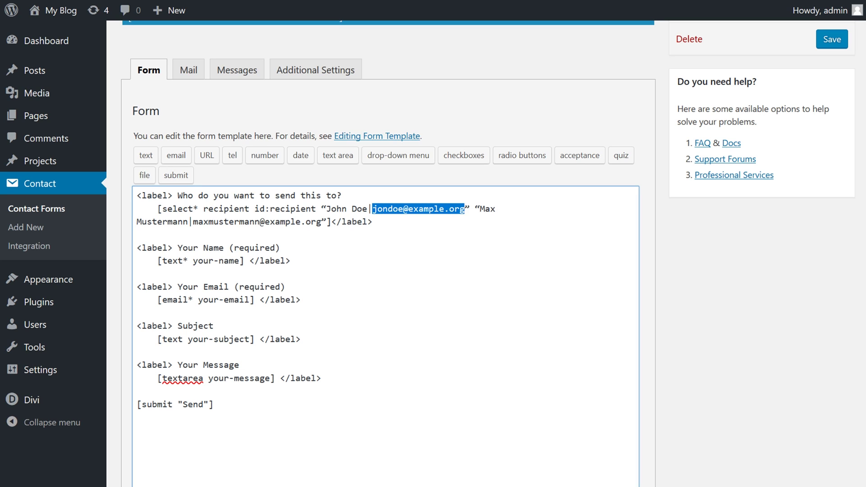
pyautogui.moveTo(321, 222); pyautogui.dragTo(480, 209)
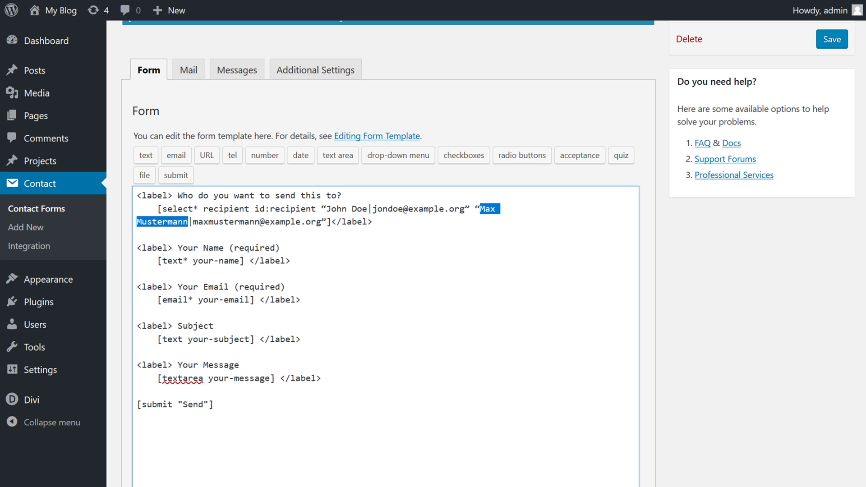
pyautogui.moveTo(368, 209); pyautogui.dragTo(332, 209)
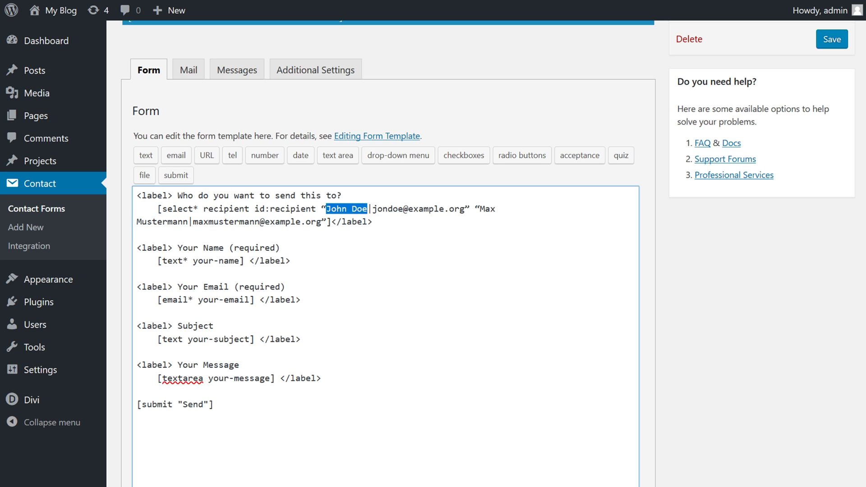
pyautogui.press('Left')
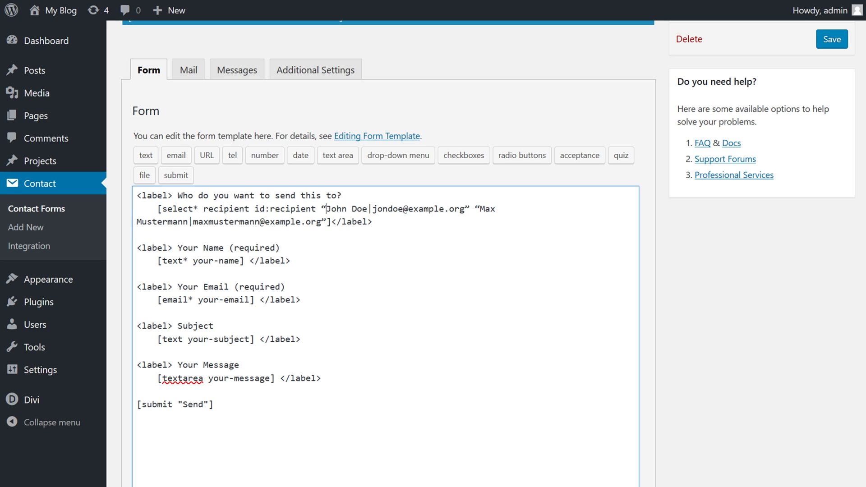
pyautogui.press('Tab')
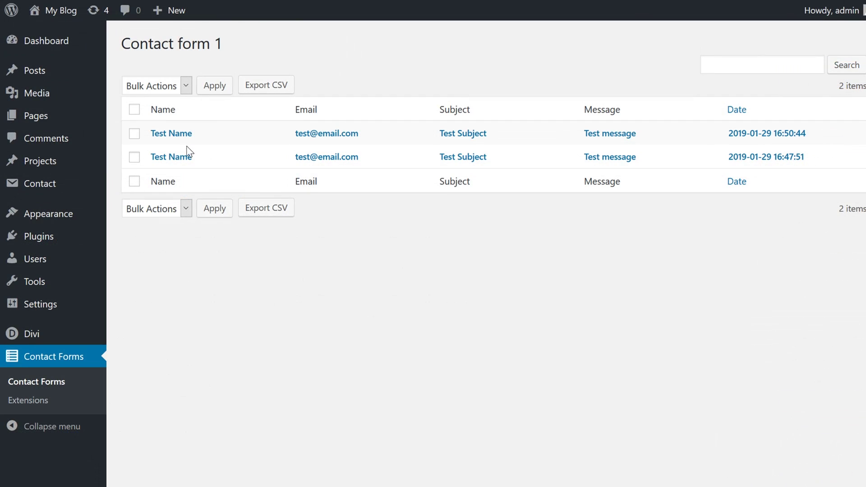
# View the stored details of the 16:47:51 and 16:50:44 submissions in CFDB7
pyautogui.click(171, 158)
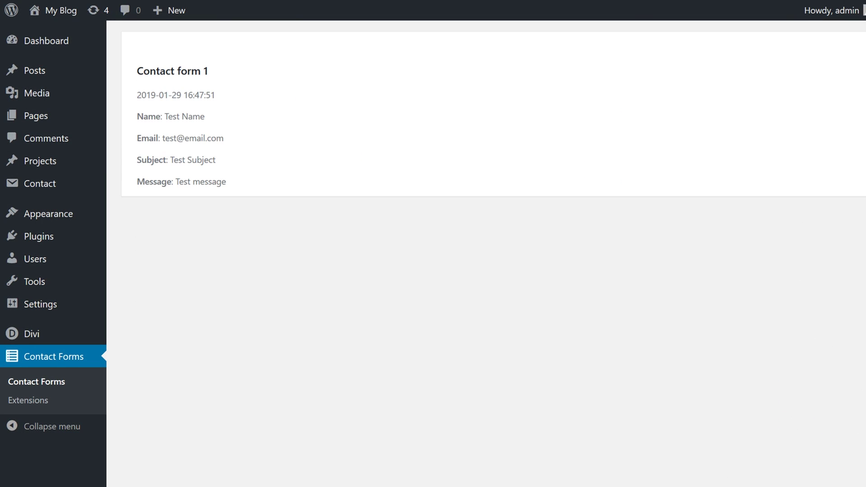
pyautogui.moveTo(137, 71); pyautogui.dragTo(215, 72)
pyautogui.click(215, 73)
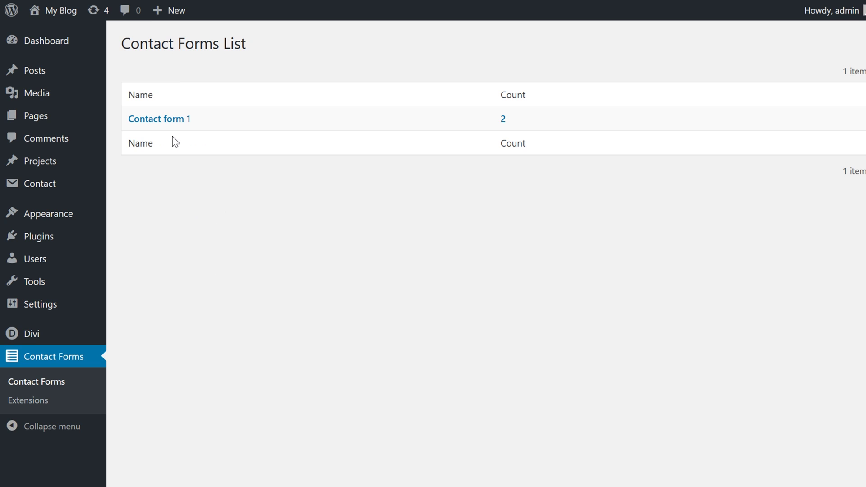
pyautogui.click(169, 120)
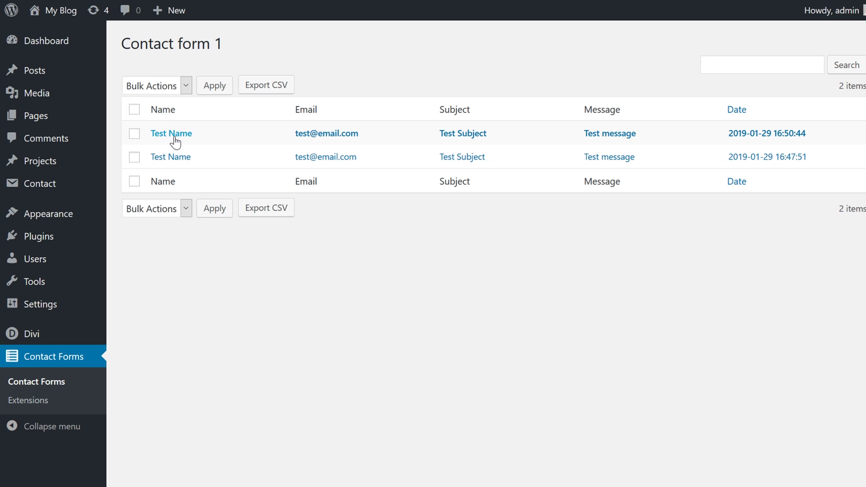
pyautogui.click(175, 135)
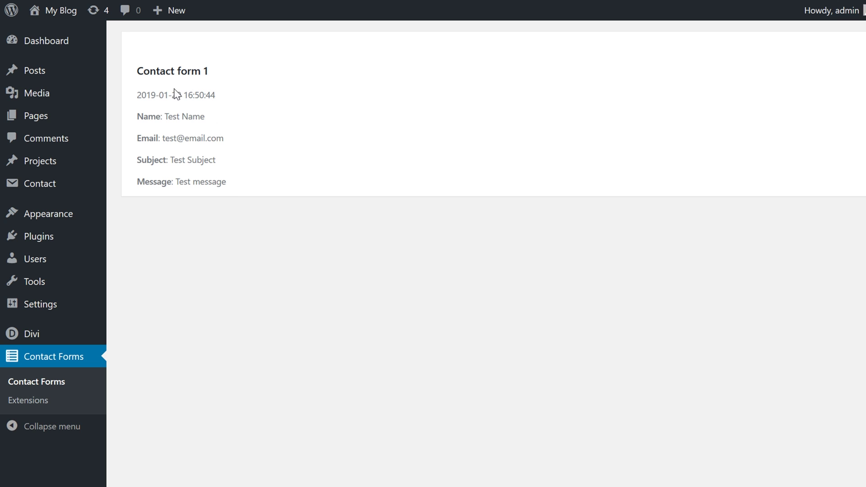
pyautogui.click(93, 359)
# List Contact form 1's submissions, mark the newest for bulk Delete, and cancel a CSV export
pyautogui.click(161, 120)
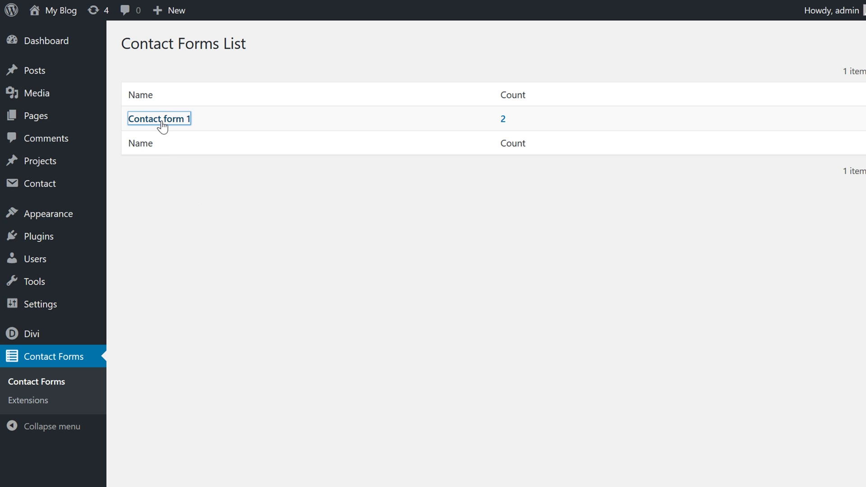
pyautogui.click(134, 134)
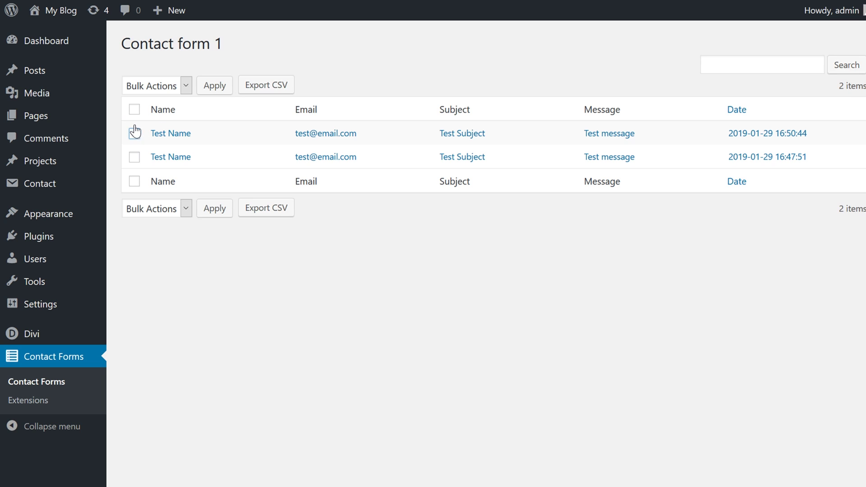
pyautogui.click(155, 90)
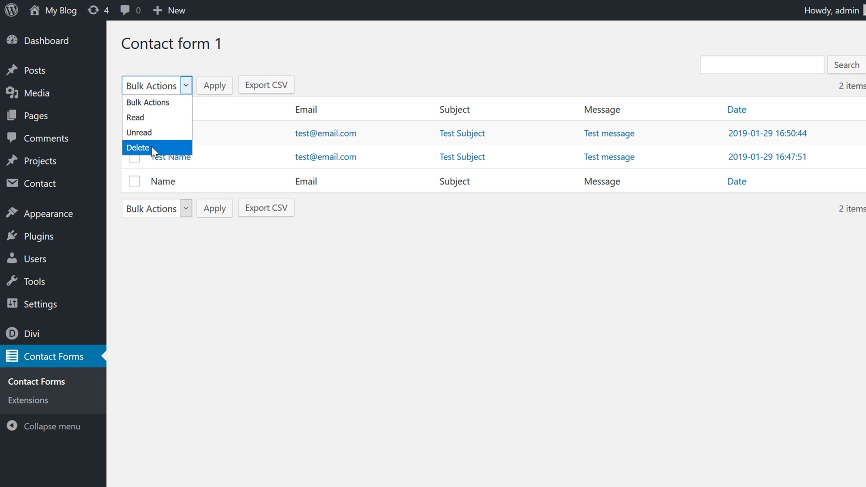
pyautogui.click(151, 146)
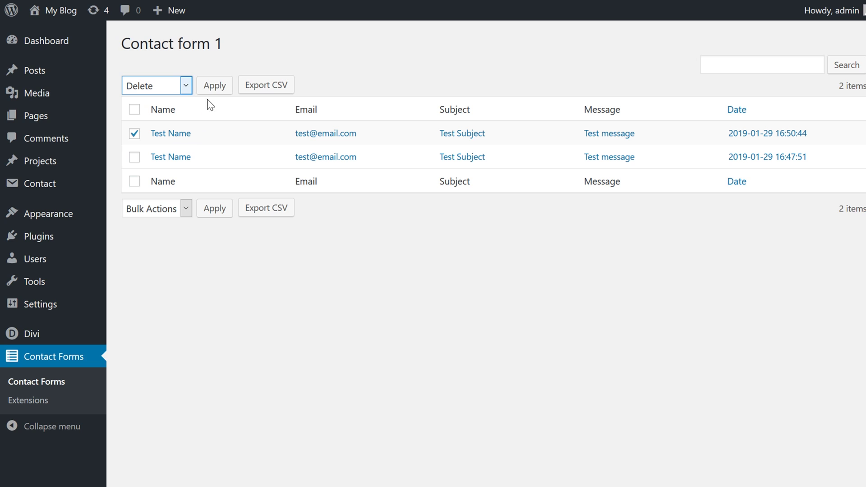
pyautogui.click(262, 88)
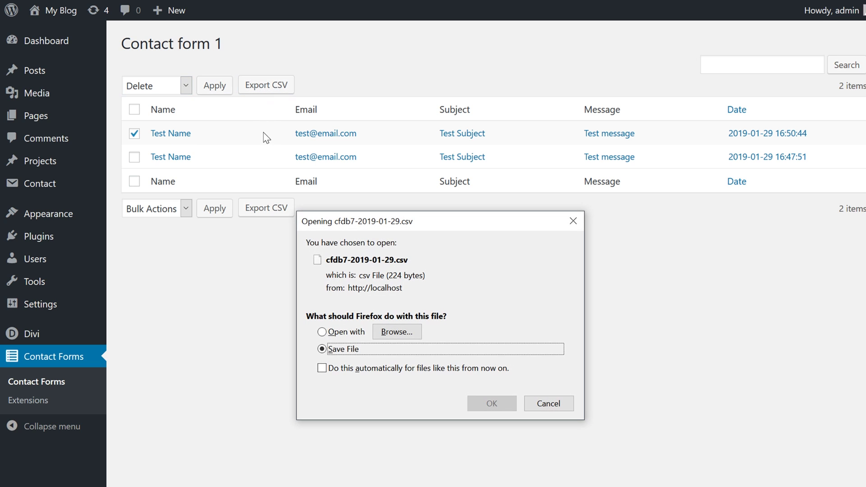
pyautogui.click(553, 408)
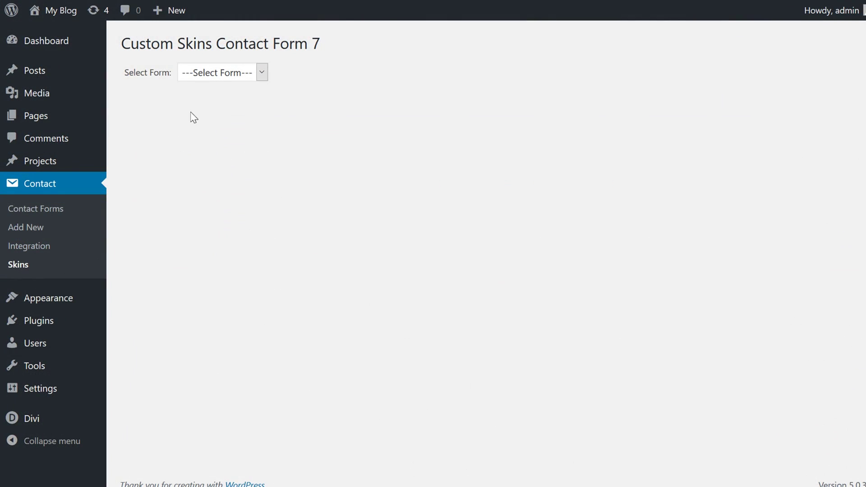
# Select Contact form 1 and preview the Carolina Blue, Black Been and FB Blue skins, settling on Bud Green
pyautogui.click(216, 73)
pyautogui.click(217, 103)
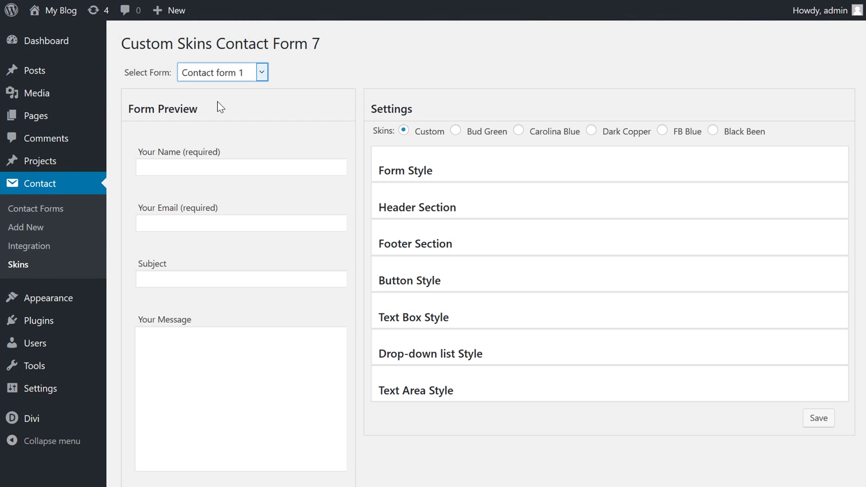
pyautogui.click(519, 131)
pyautogui.click(713, 131)
pyautogui.click(662, 131)
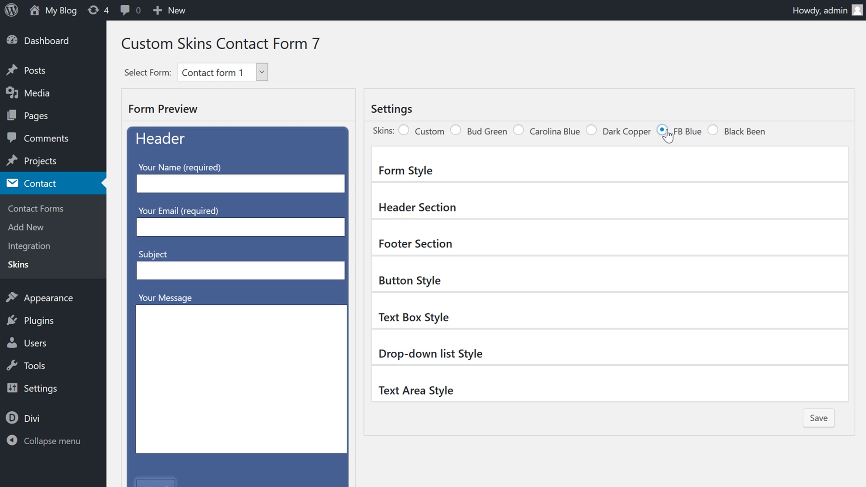
pyautogui.click(455, 130)
# Set the Form Style background colour to #afafaf
pyautogui.click(406, 171)
pyautogui.click(562, 254)
pyautogui.moveTo(562, 253); pyautogui.dragTo(479, 260)
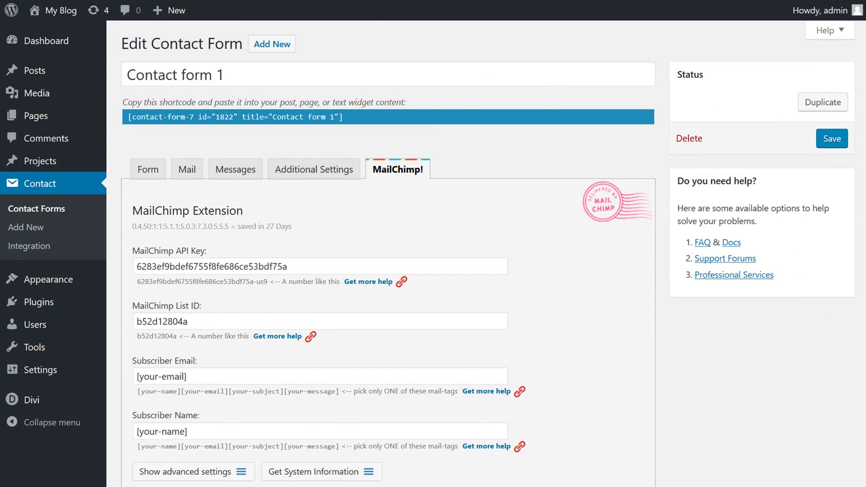
# Expand the advanced settings below Contact form 1's MailChimp API key and list fields
pyautogui.scroll(-3, 388, 247)
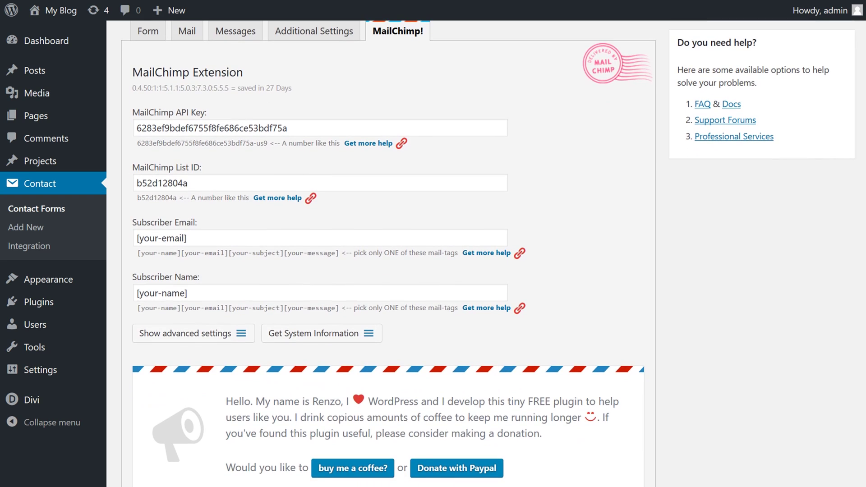
pyautogui.click(206, 334)
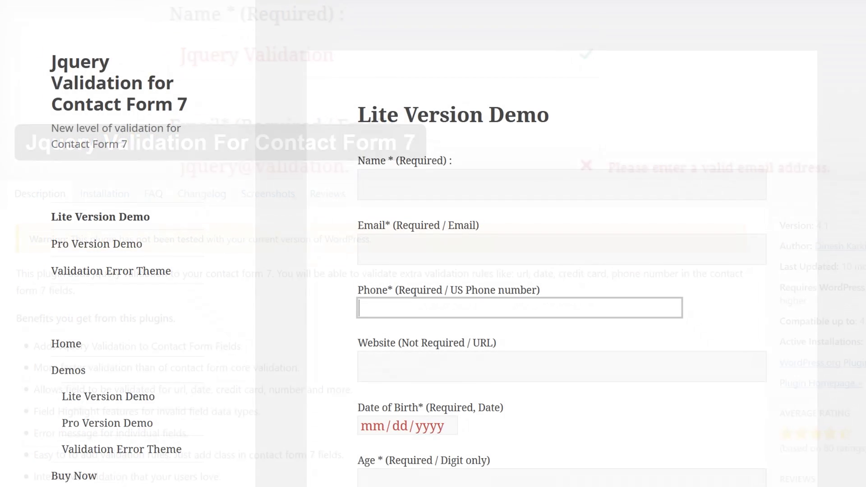
# Test validation by entering 123 as Phone and 'twenty two' as Age, then correcting Age to 22
pyautogui.write('12345')
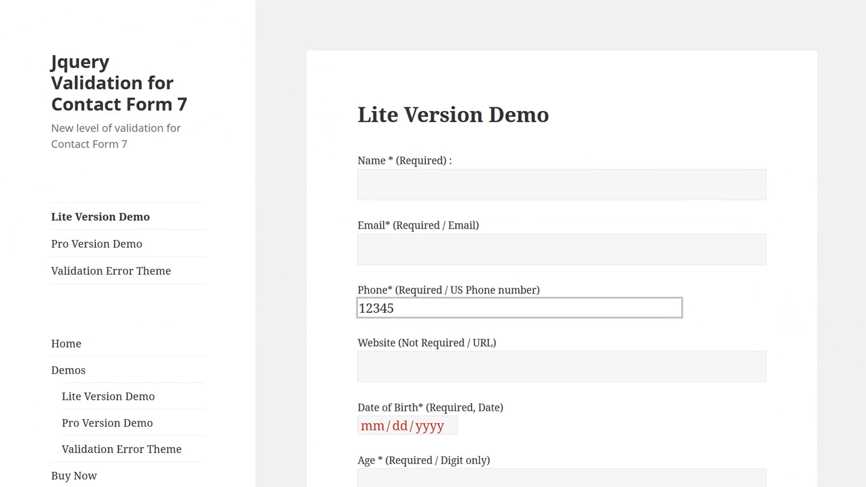
pyautogui.click(450, 330)
pyautogui.scroll(-3, 450, 330)
pyautogui.click(359, 373)
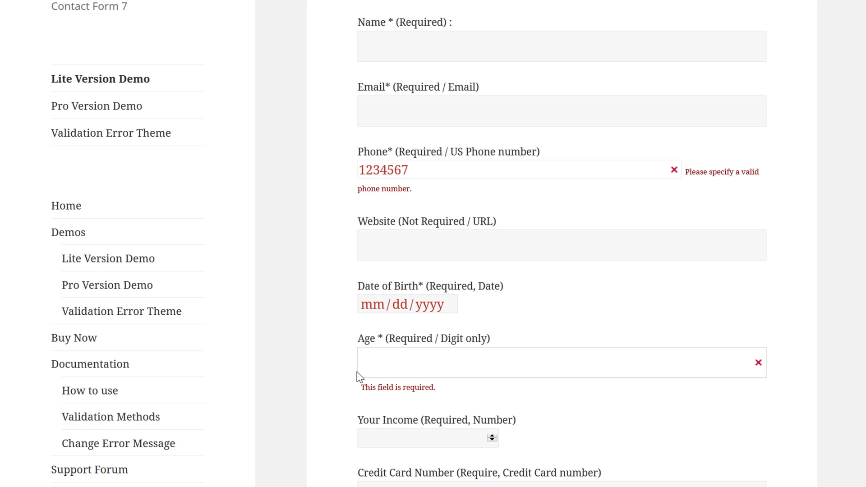
pyautogui.write('twenty t')
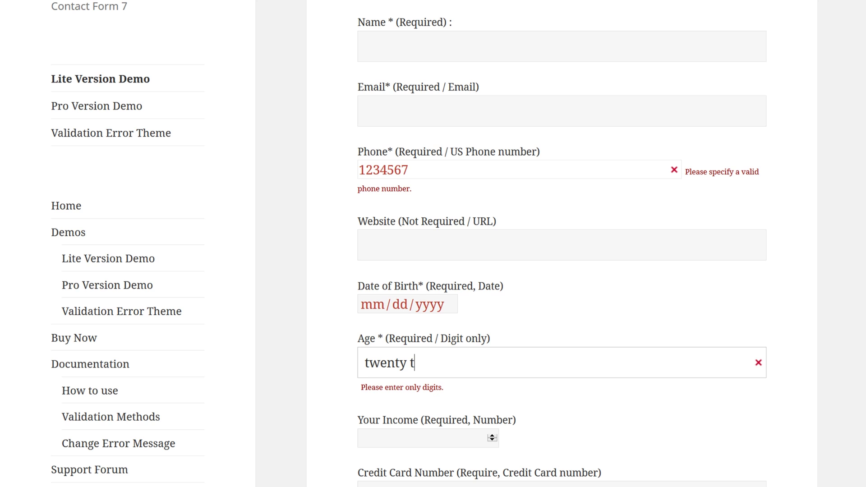
pyautogui.write('wo')
pyautogui.click(414, 391)
pyautogui.moveTo(434, 363); pyautogui.dragTo(371, 387)
pyautogui.write('22')
pyautogui.click(541, 394)
# Enter 'one million dollars' as Income, correct it to 1000000, and try 123 as the Credit Card Number
pyautogui.scroll(-5, 537, 388)
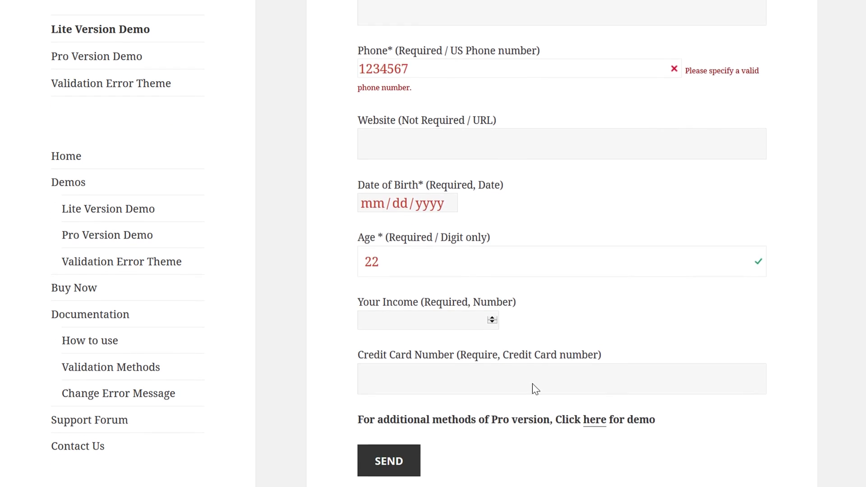
pyautogui.click(426, 215)
pyautogui.write('one million dollars')
pyautogui.click(425, 244)
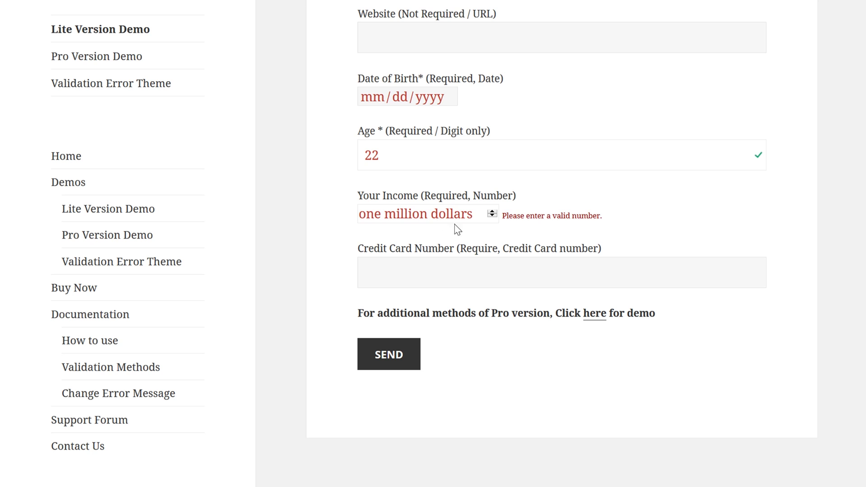
pyautogui.moveTo(474, 215); pyautogui.dragTo(348, 216)
pyautogui.write('100')
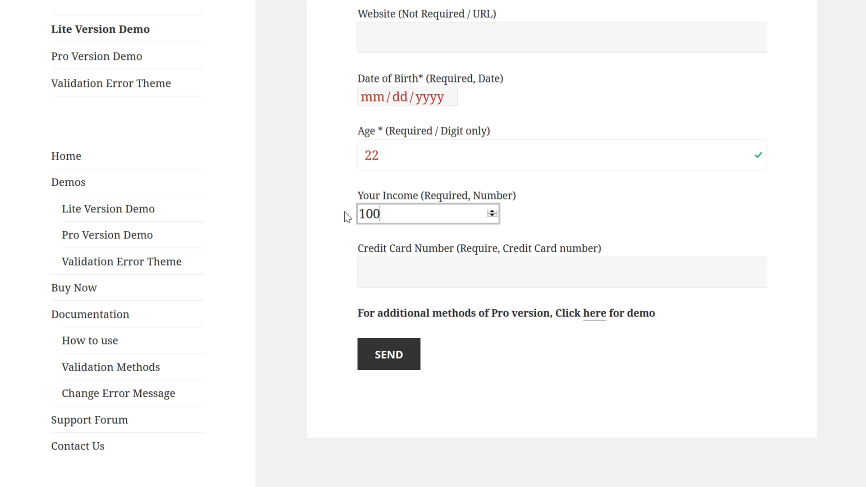
pyautogui.write('0000')
pyautogui.click(390, 238)
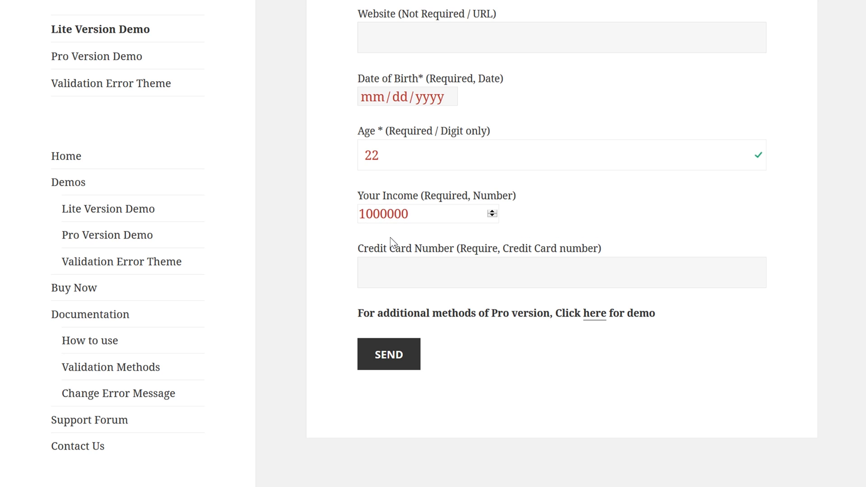
pyautogui.click(562, 273)
pyautogui.write('1234567')
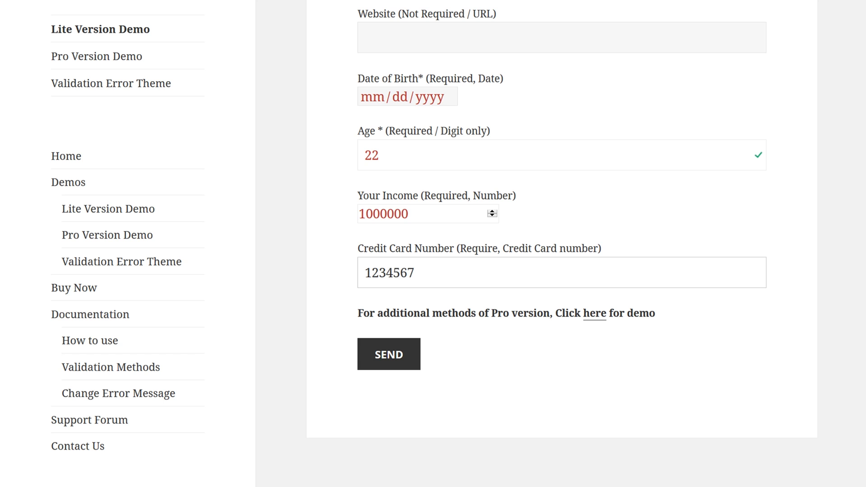
pyautogui.click(444, 299)
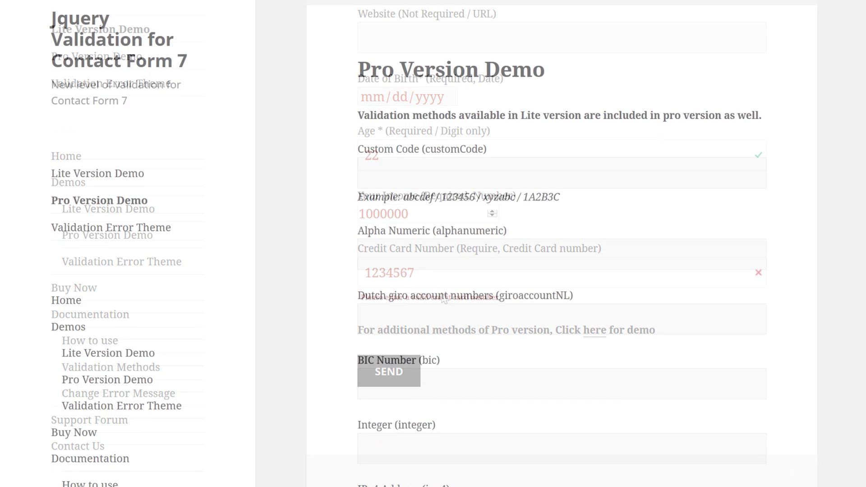
# Scroll further down the demo page to reach the Pro Version Demo form
pyautogui.scroll(-3, 562, 243)
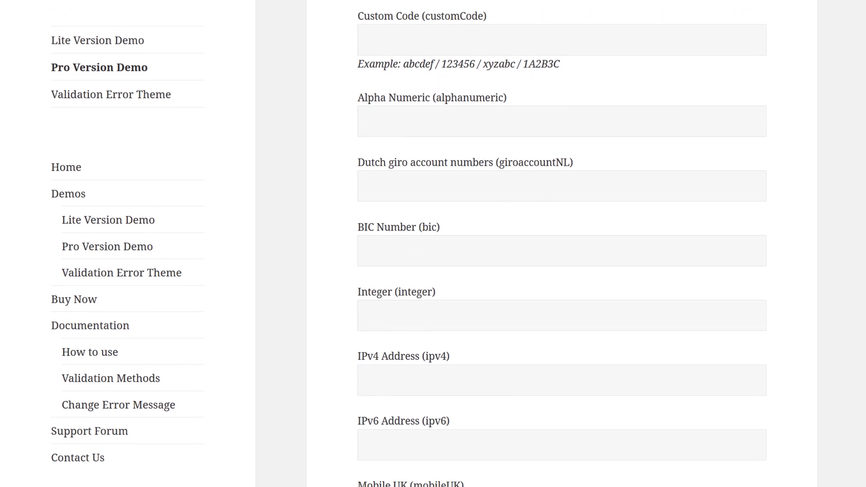
pyautogui.scroll(-8, 562, 244)
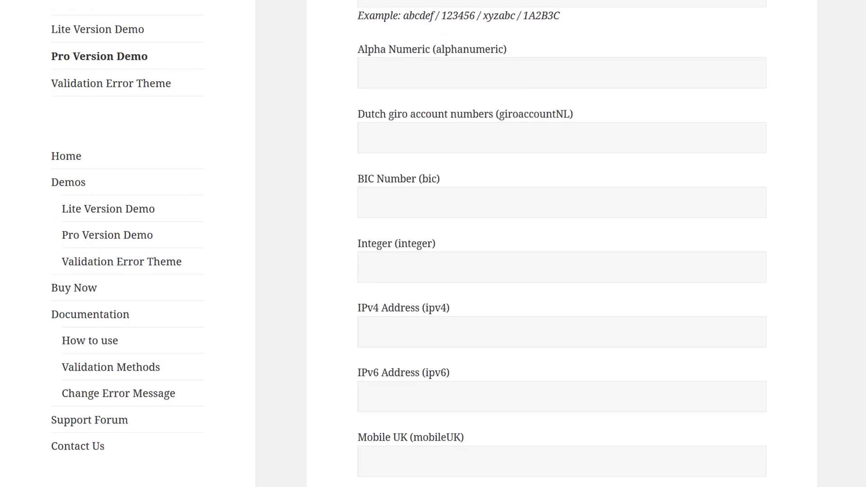
pyautogui.scroll(-9, 860, 185)
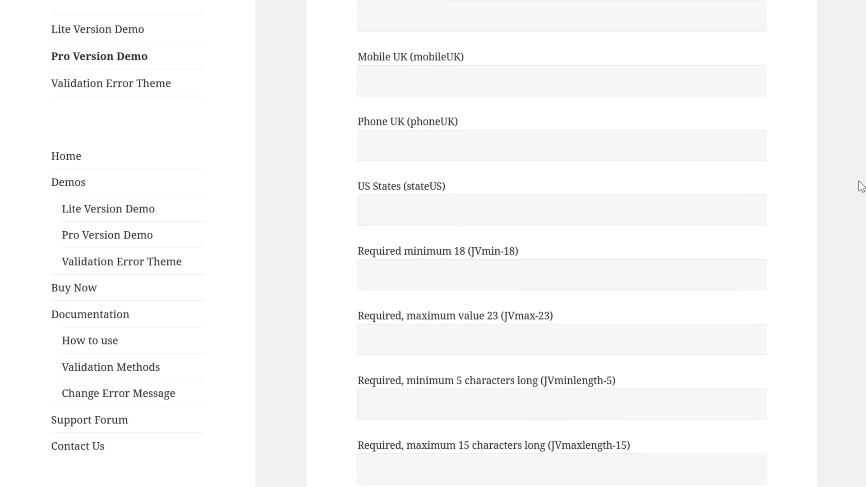
pyautogui.scroll(-6, 838, 260)
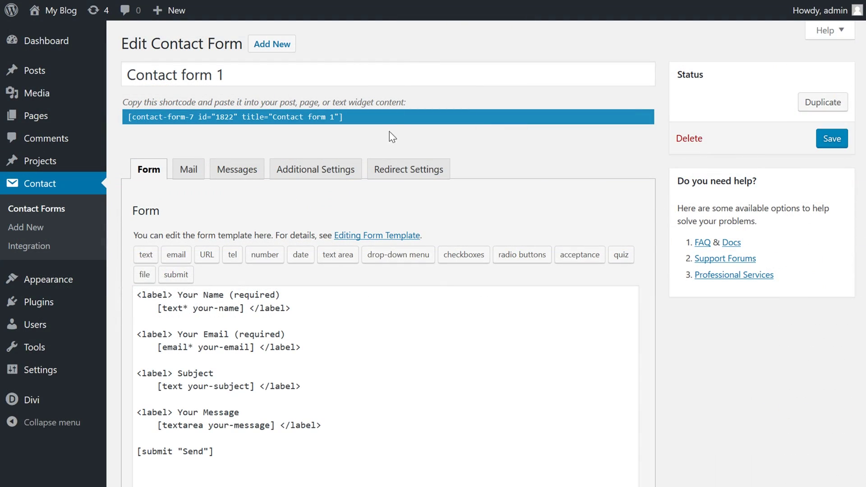
# In Redirect Settings, choose the Members page as the redirect target and save Contact form 1
pyautogui.click(411, 174)
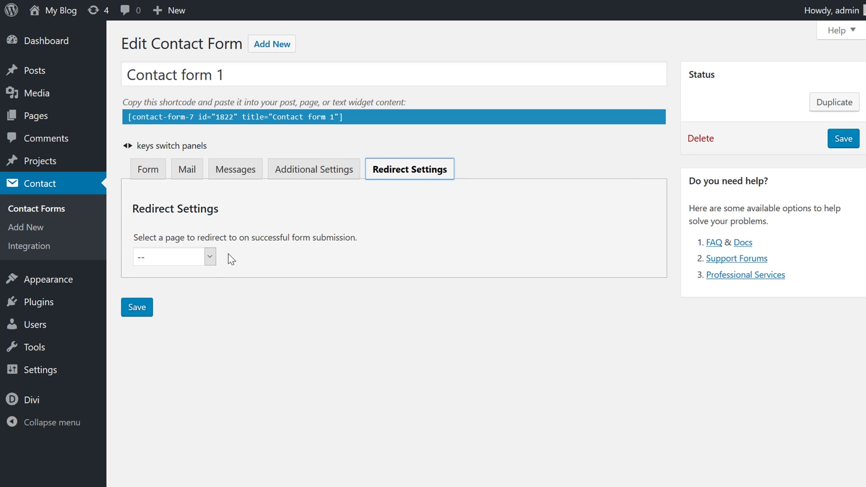
pyautogui.click(208, 257)
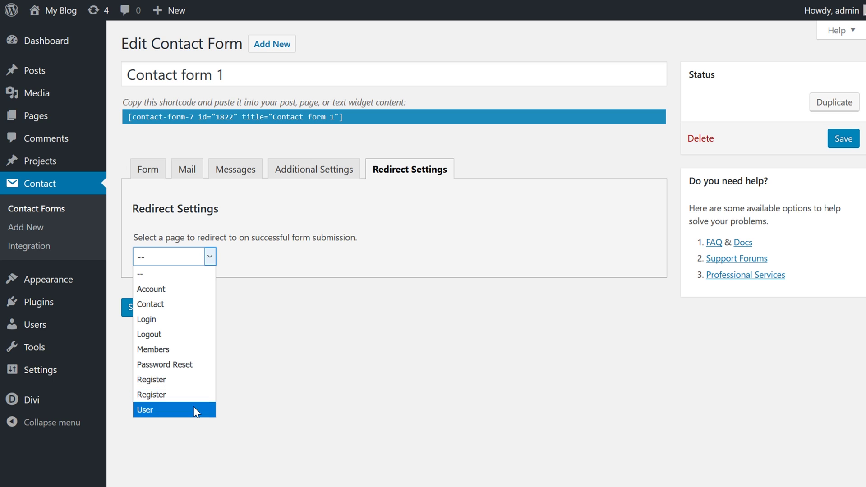
pyautogui.click(177, 350)
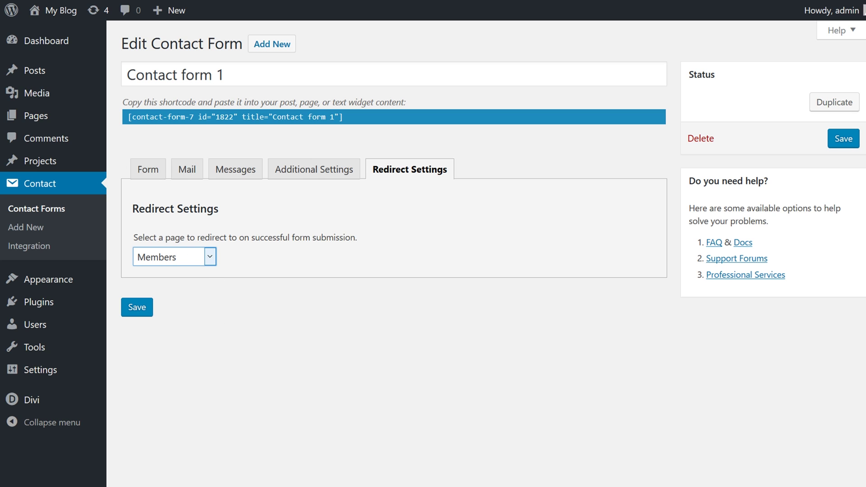
pyautogui.click(143, 309)
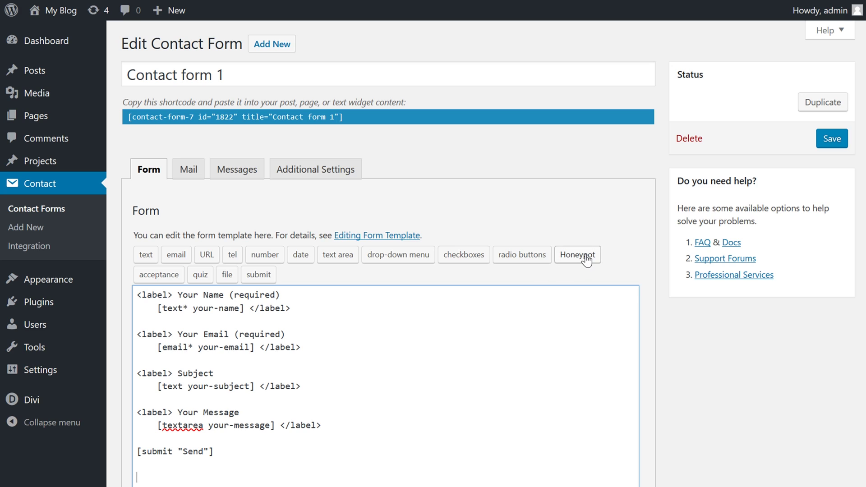
# Insert a honeypot tag named muahahaa at the end of Contact form 1's template
pyautogui.click(581, 255)
pyautogui.press('Tab')
pyautogui.press('Tab')
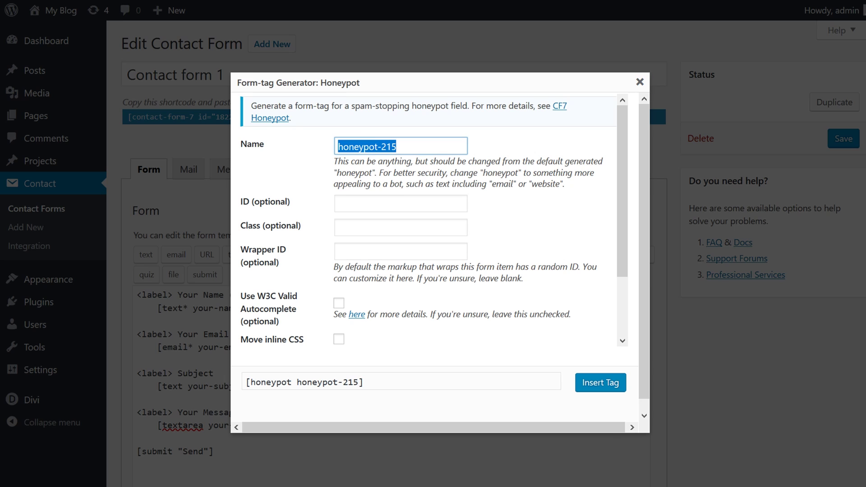
pyautogui.write('muahahaa')
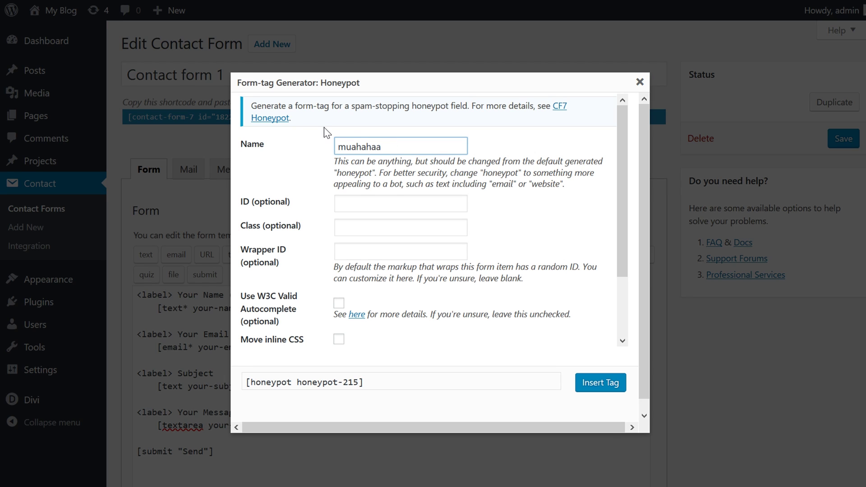
pyautogui.scroll(-2, 464, 237)
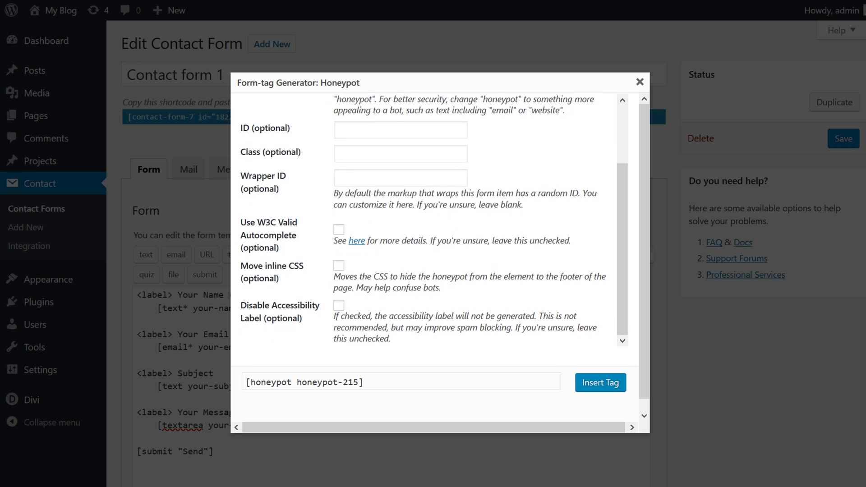
pyautogui.click(604, 383)
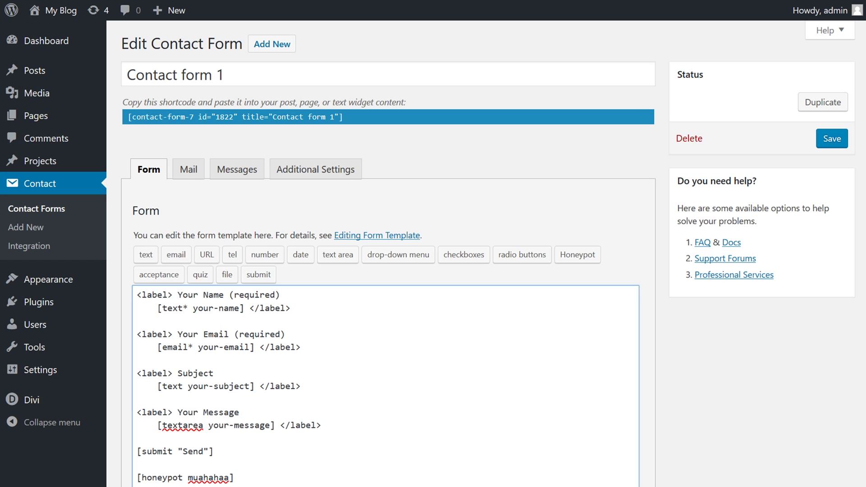